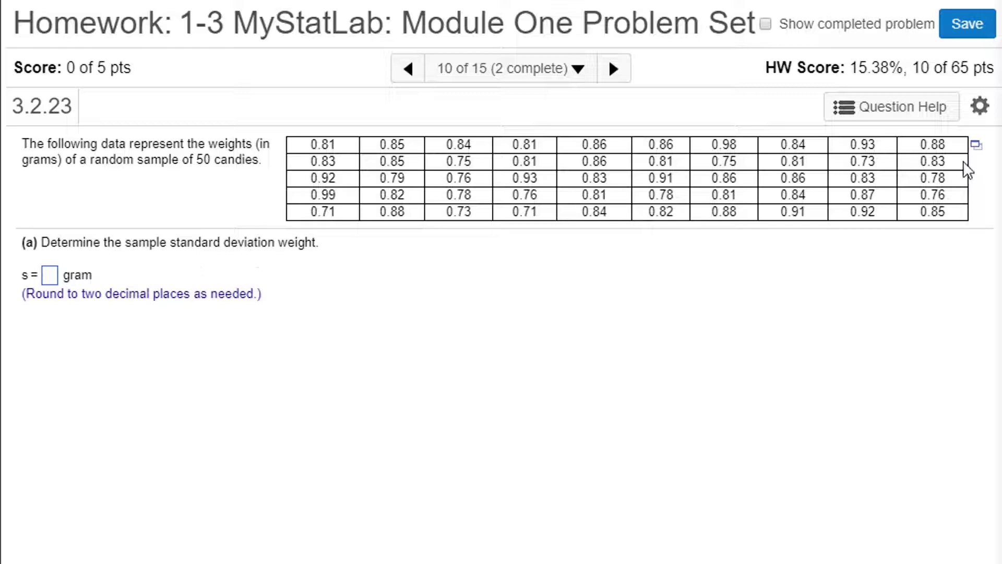
Show the export menu for the table of 50 candy weights
click(976, 147)
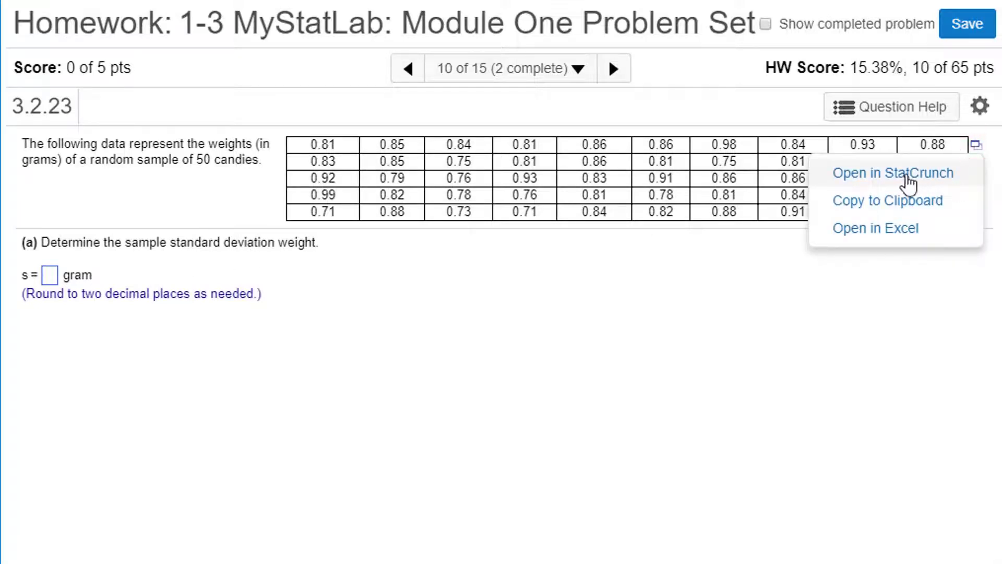
Send the candy weights to StatCrunch and compute var1's mean (0.8326) and standard deviation (0.0639)
click(907, 183)
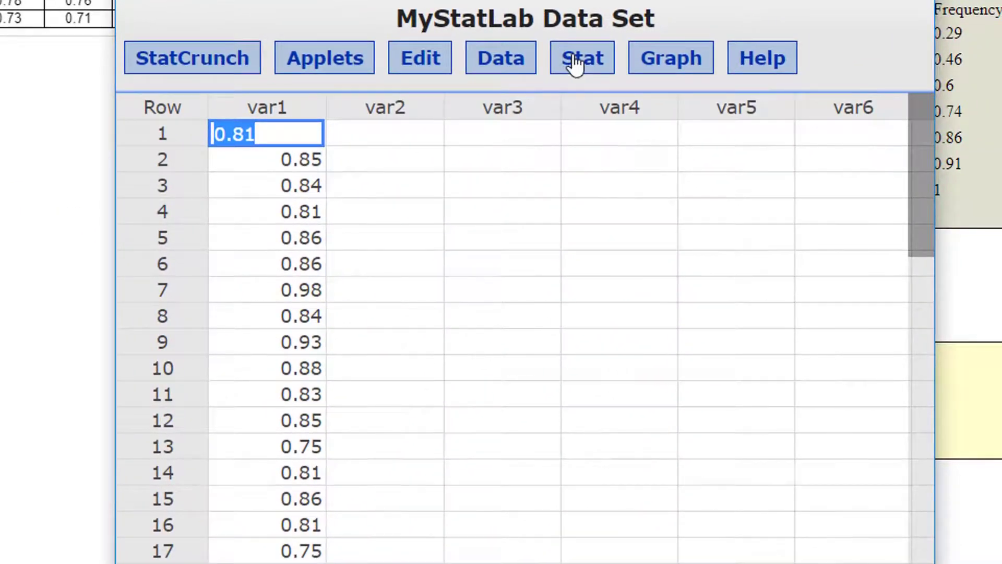
click(576, 59)
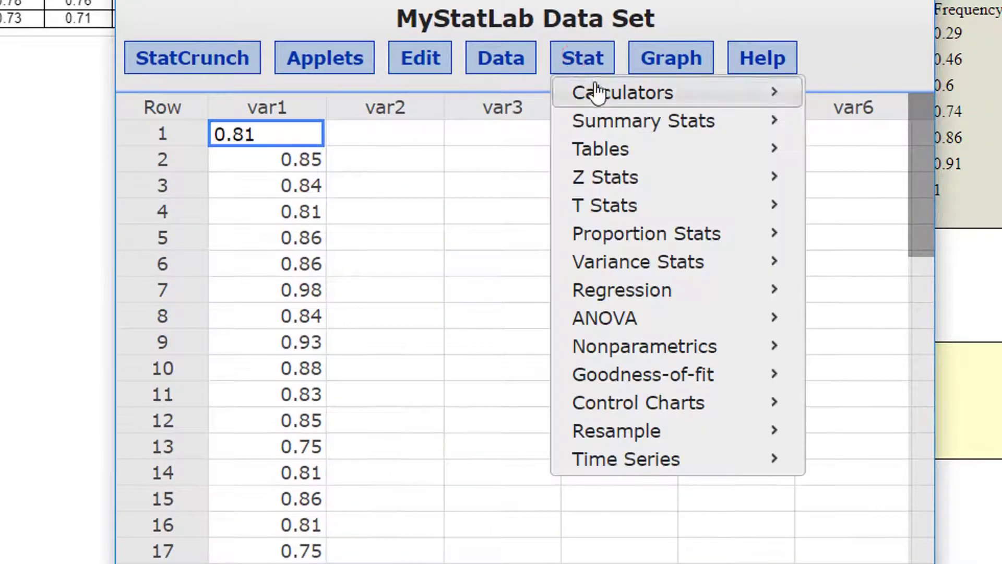
mouse_move(608, 125)
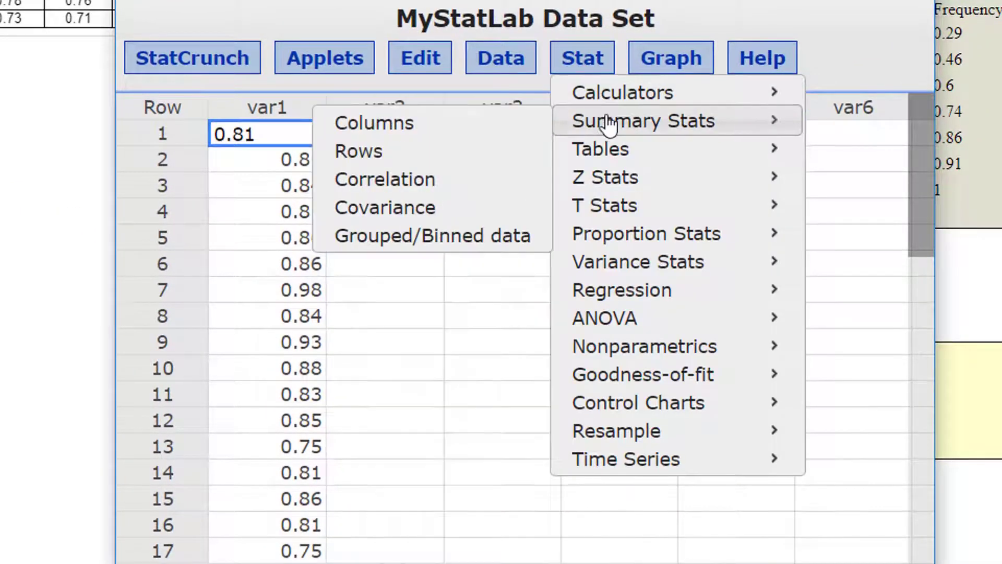
click(474, 137)
click(231, 97)
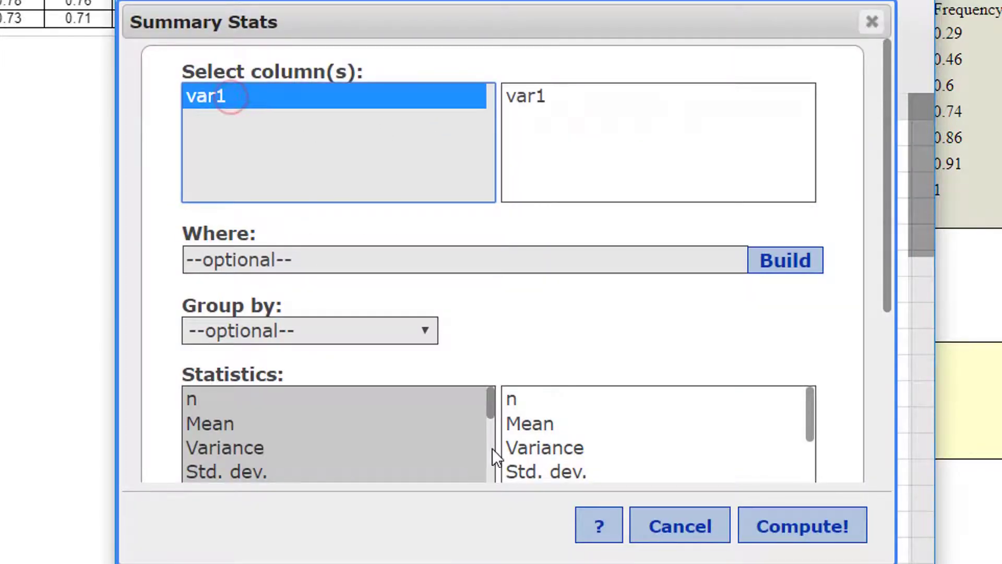
drag(231, 475, 281, 427)
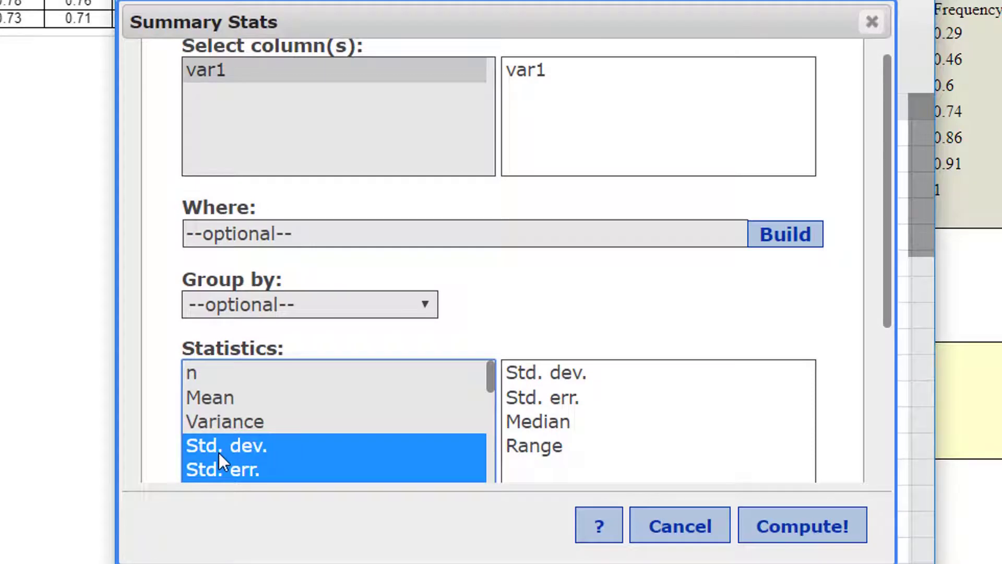
click(224, 400)
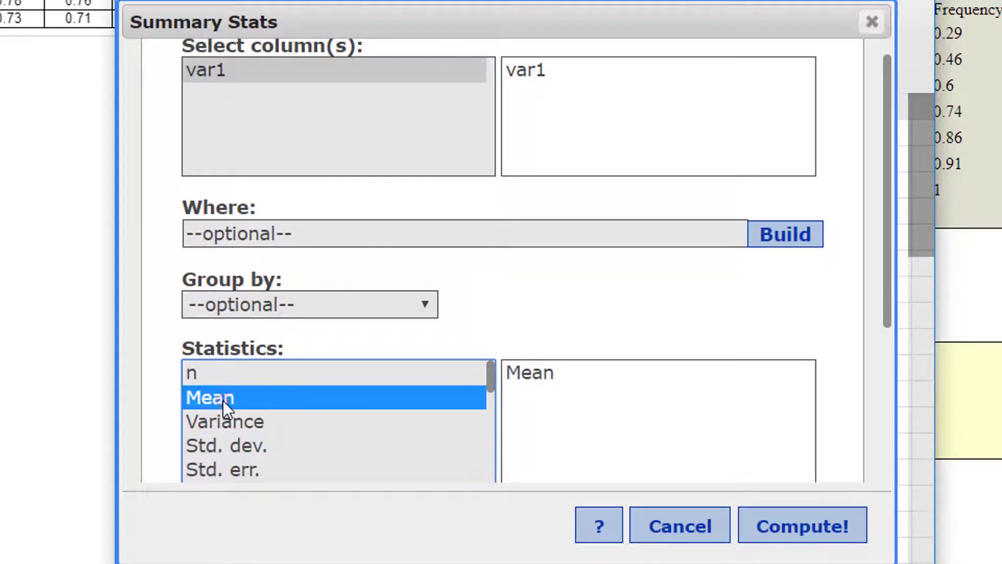
ctrl+click(232, 444)
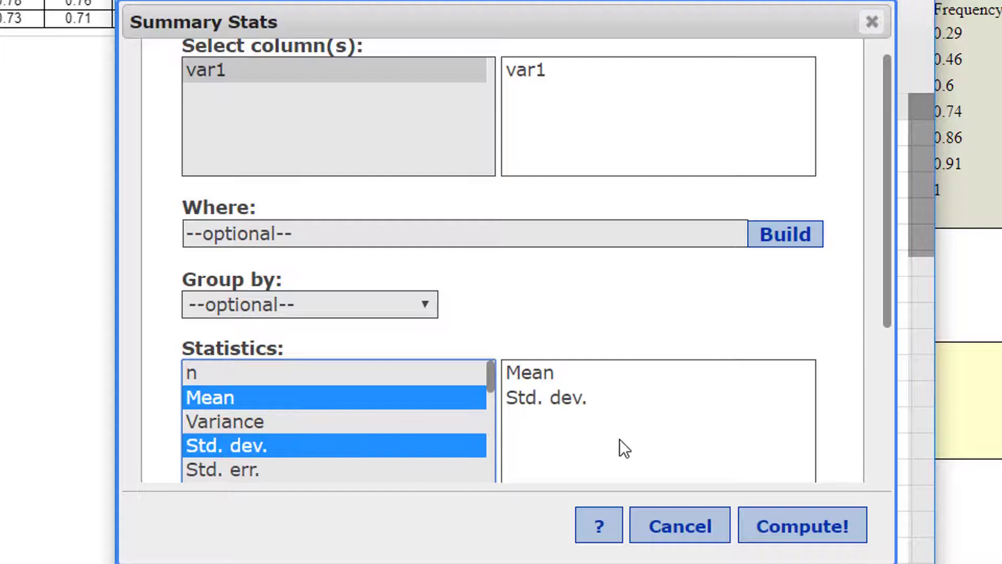
click(789, 527)
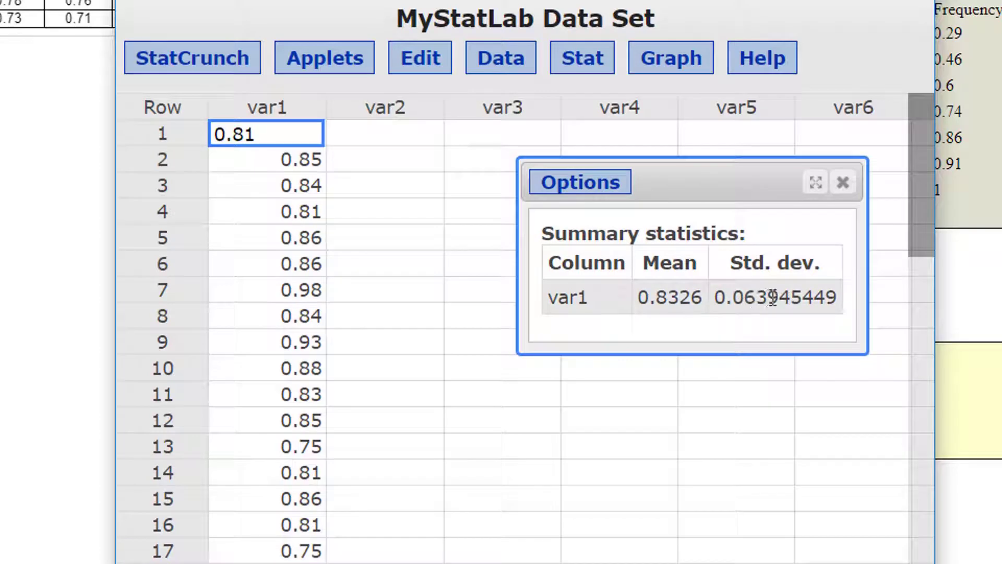
Answer s = 0.06 gram for part (a) and choose bell-shaped for part (b)
drag(712, 297, 758, 295)
key(ctrl+c)
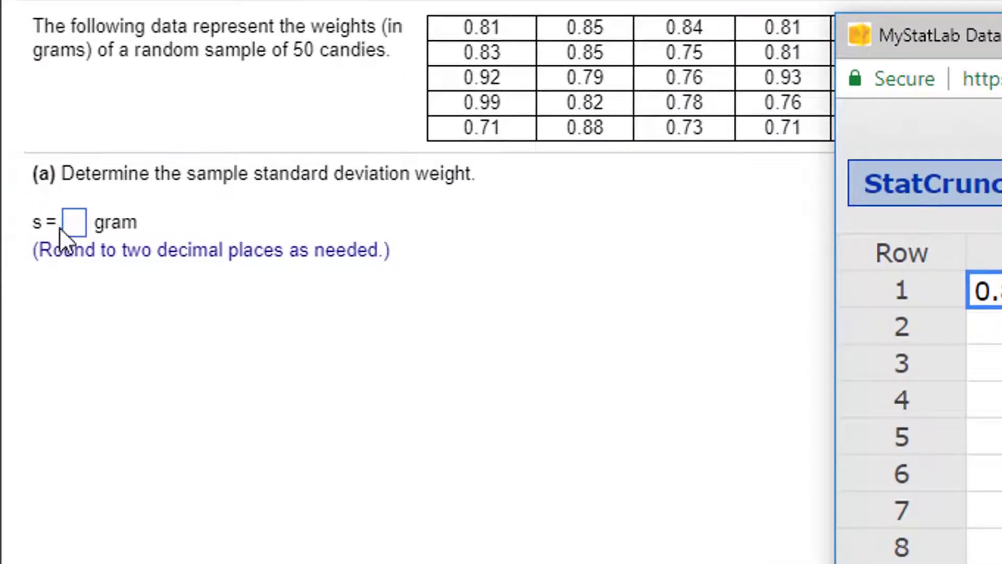
click(72, 224)
key(ctrl+v)
key(Return)
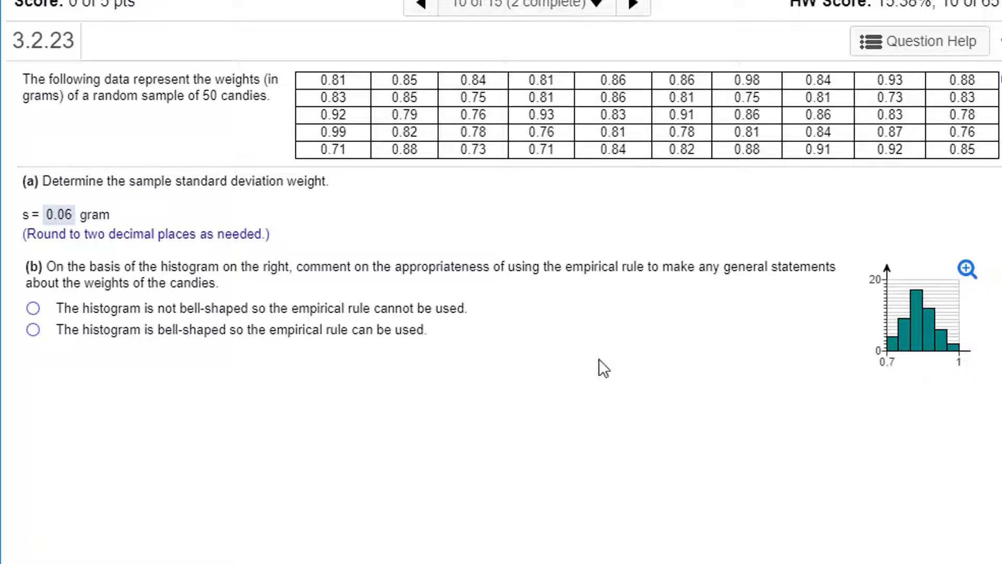
click(34, 330)
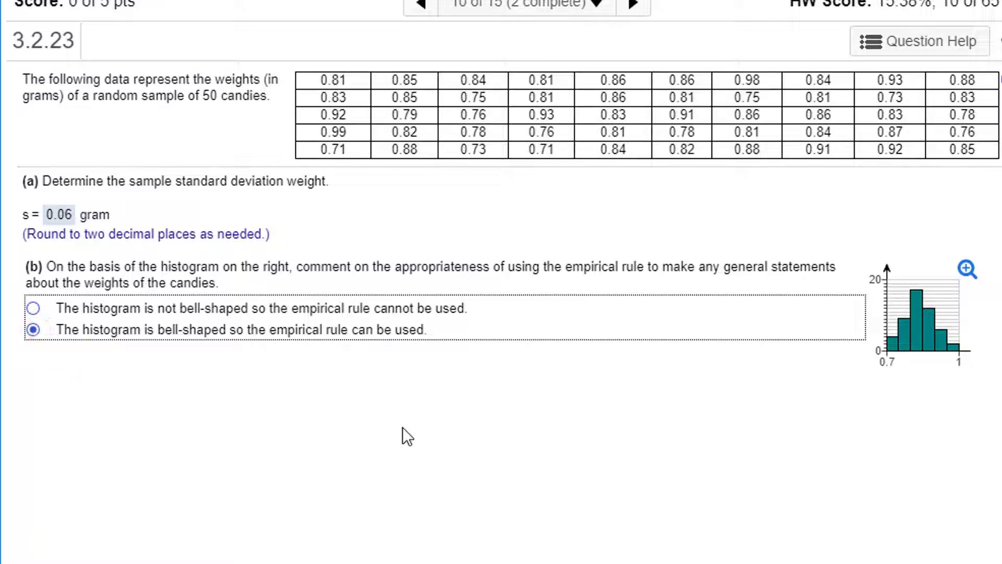
key(Return)
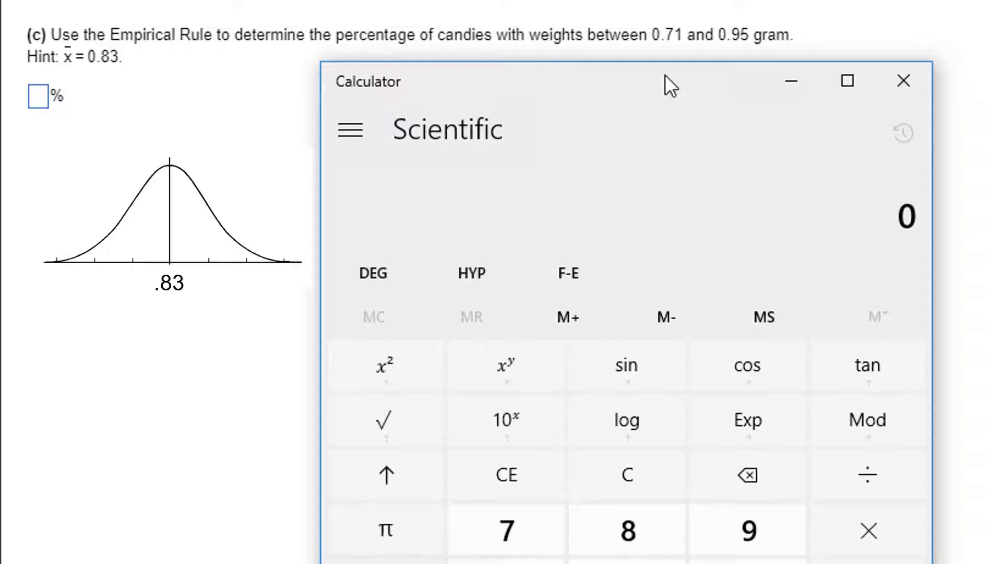
Compute 0.95 − 0.83 and 0.83 − 0.71 in Calculator, both giving 0.12
text(0.95)
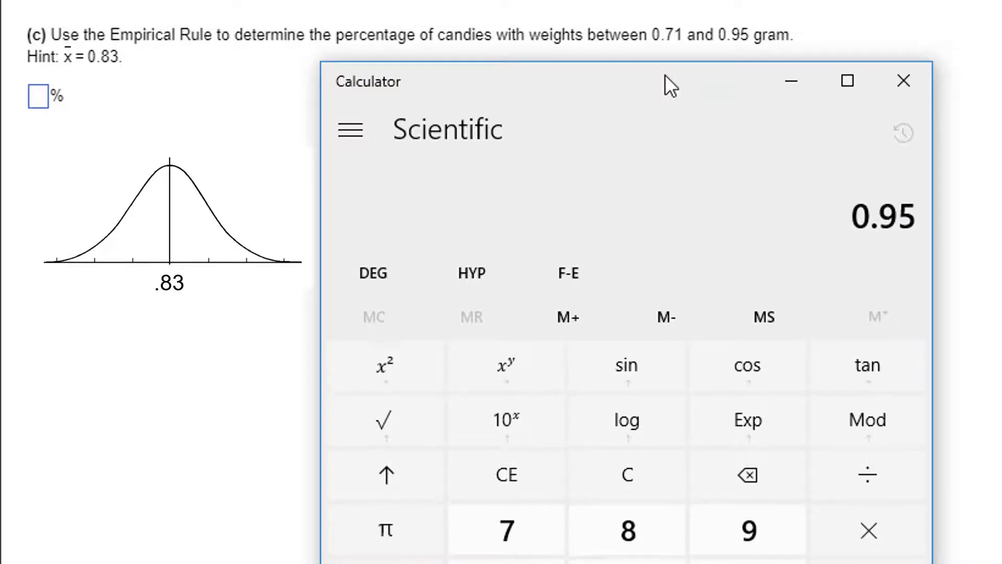
key(minus)
text(0.83)
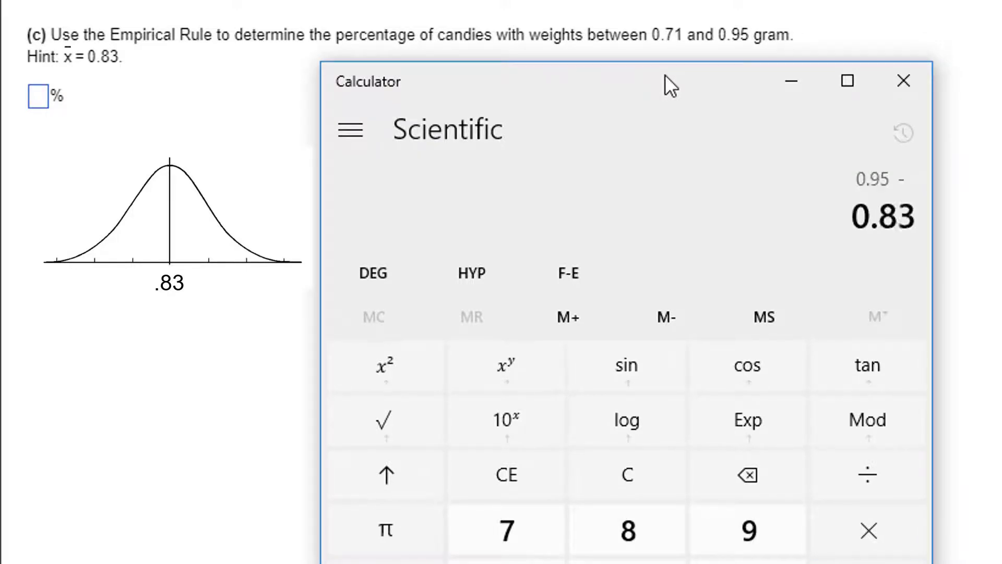
key(Return)
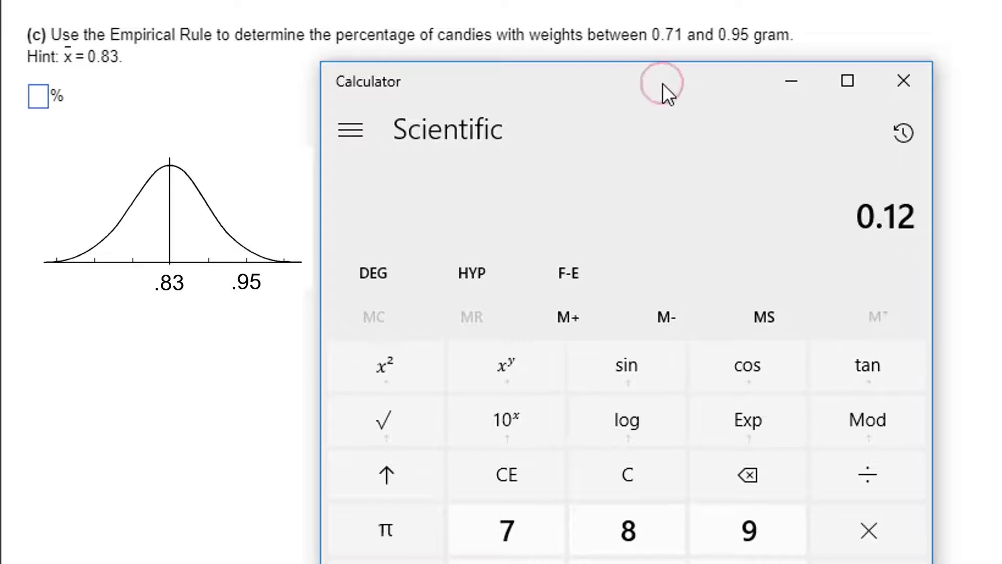
text(0.83-0.7)
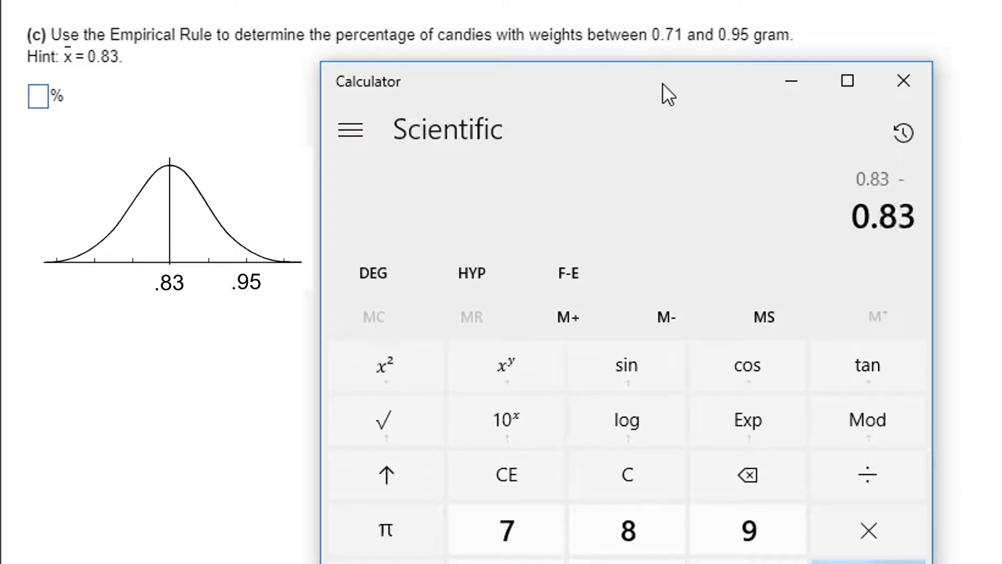
text(1)
key(Return)
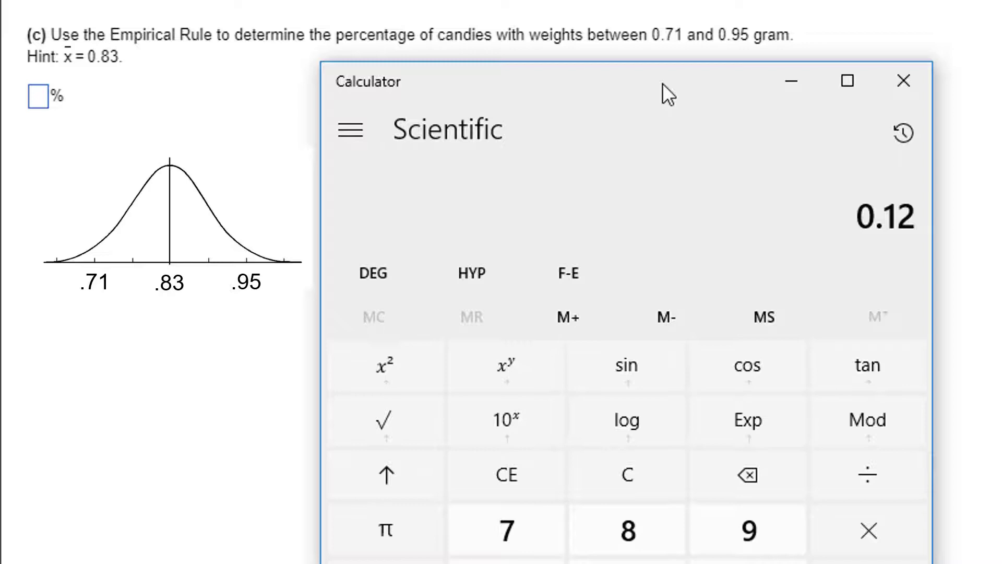
Answer 95% for part (c)
click(36, 98)
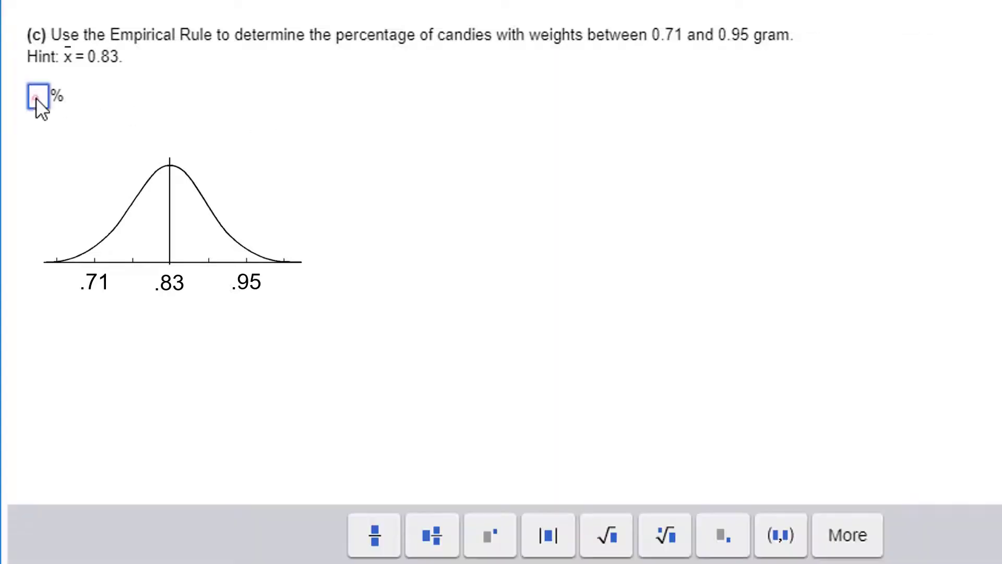
text(95)
key(Return)
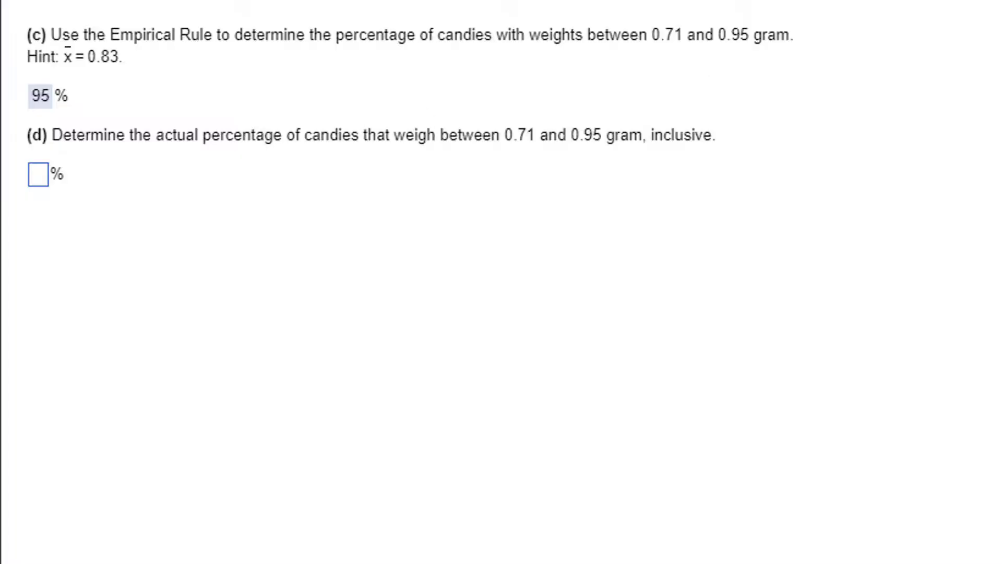
Copy the 50 candy weights from the data table's copy window, then close it
click(605, 196)
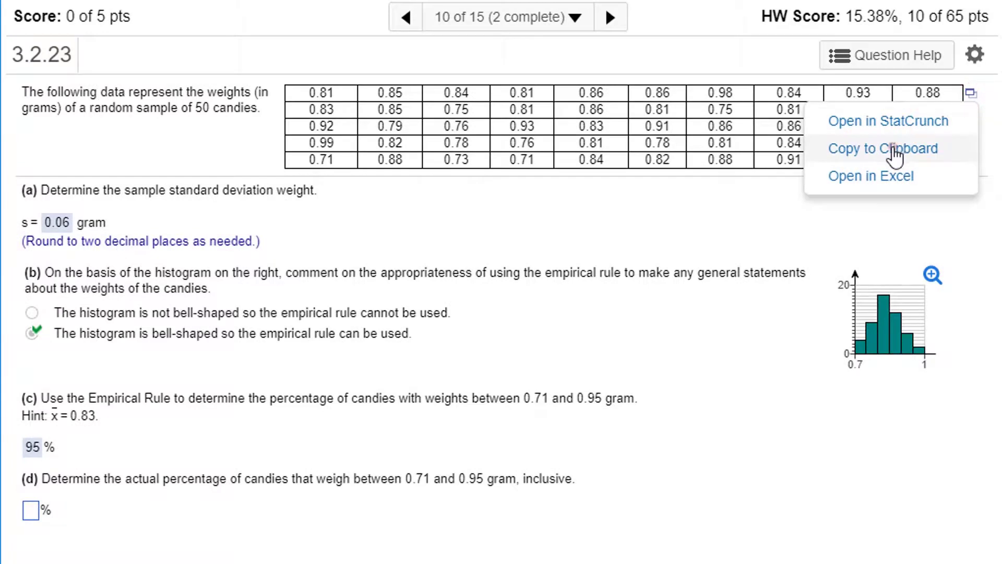
click(893, 151)
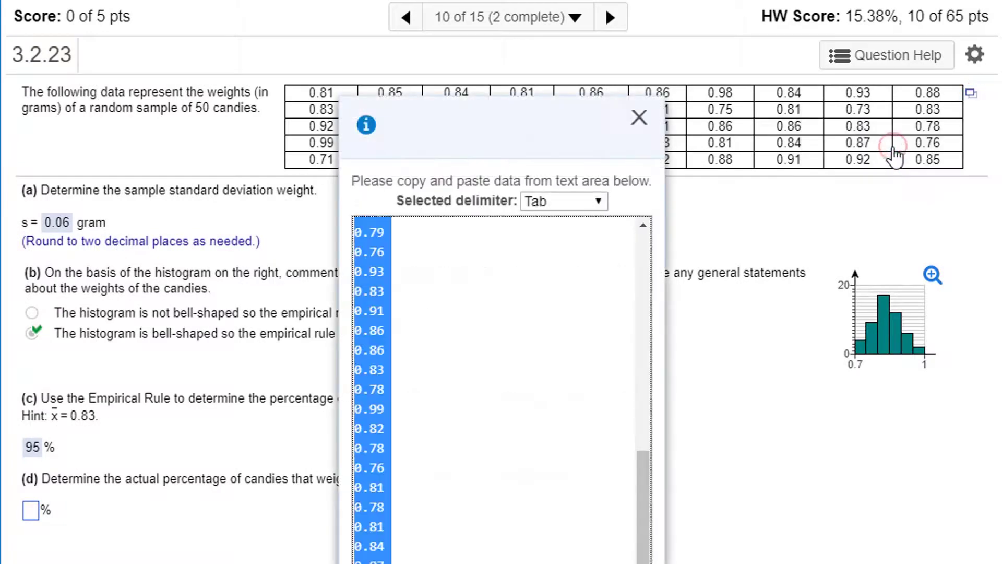
drag(643, 248, 630, 319)
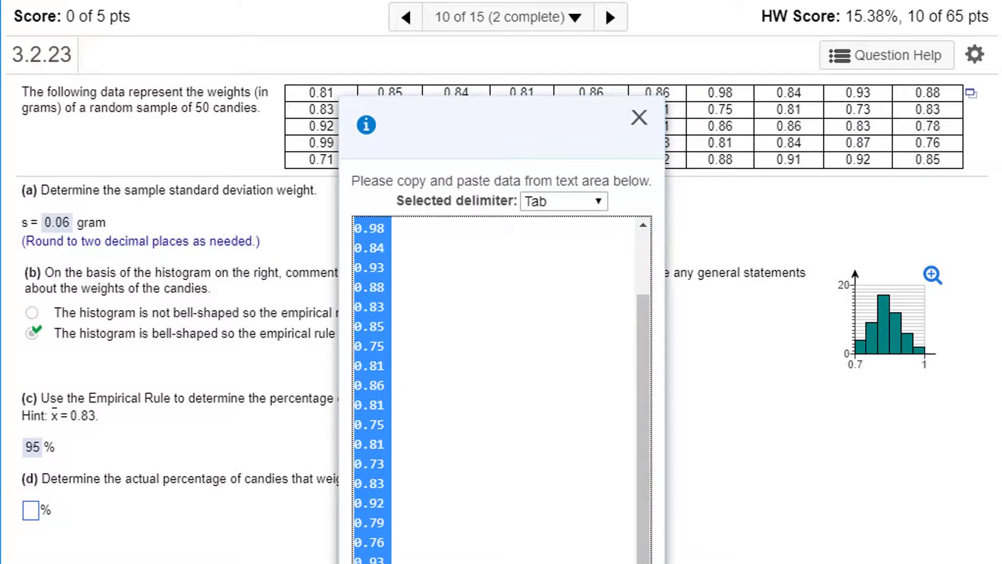
click(639, 118)
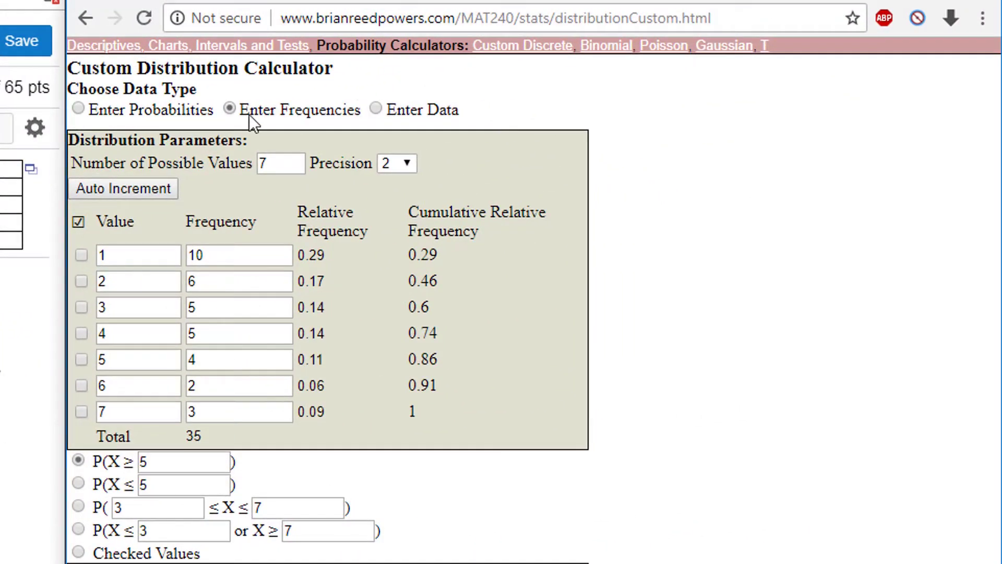
Replace the sample data with the pasted candy weights and refresh the frequency table
click(376, 109)
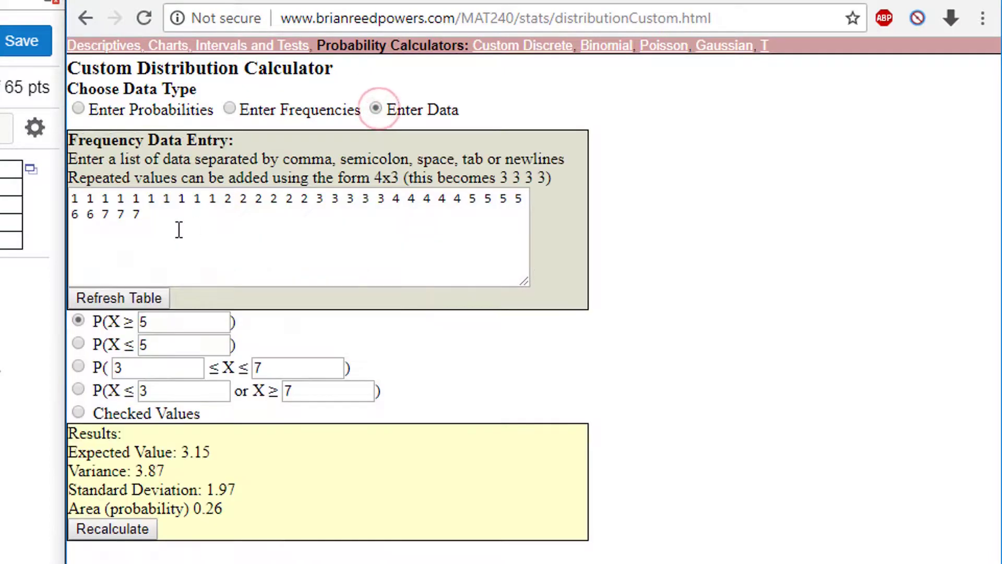
drag(216, 229, 72, 198)
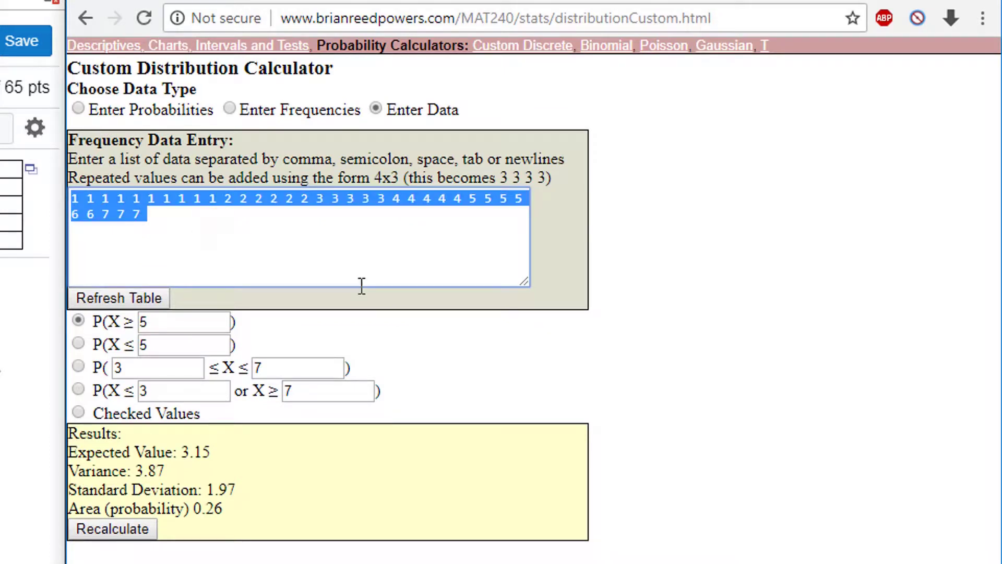
click(300, 237)
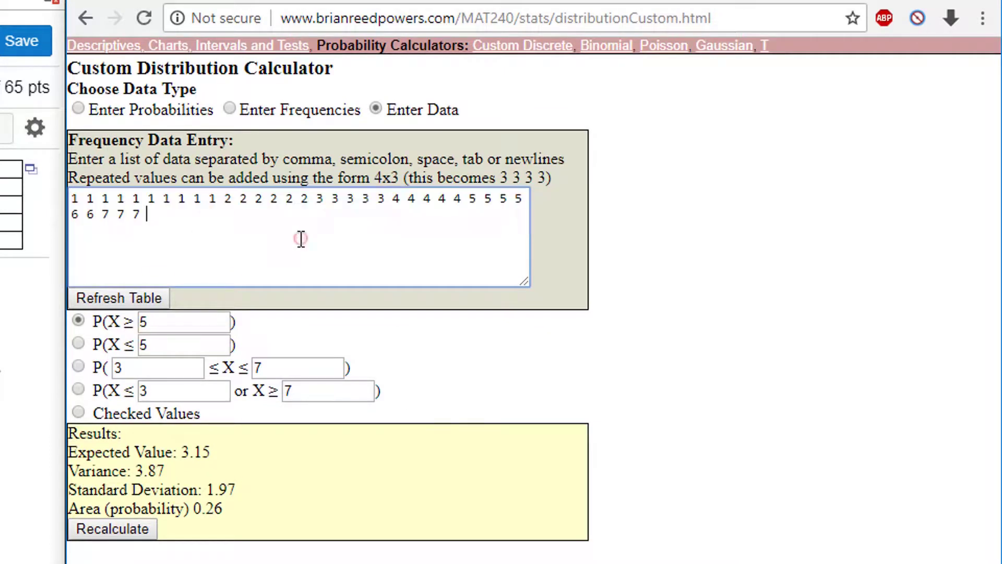
triple_click(300, 237)
key(Delete)
key(ctrl+v)
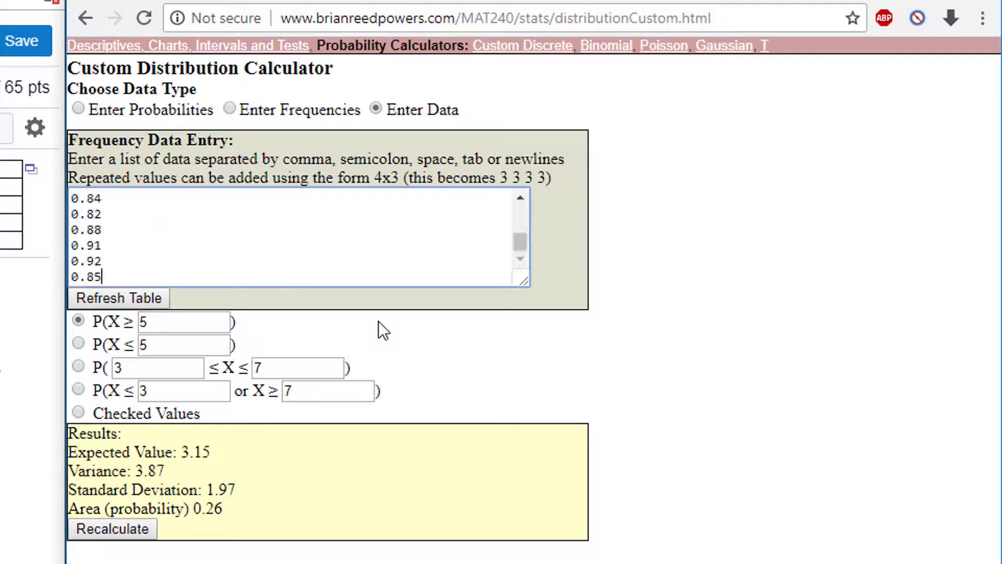
click(117, 296)
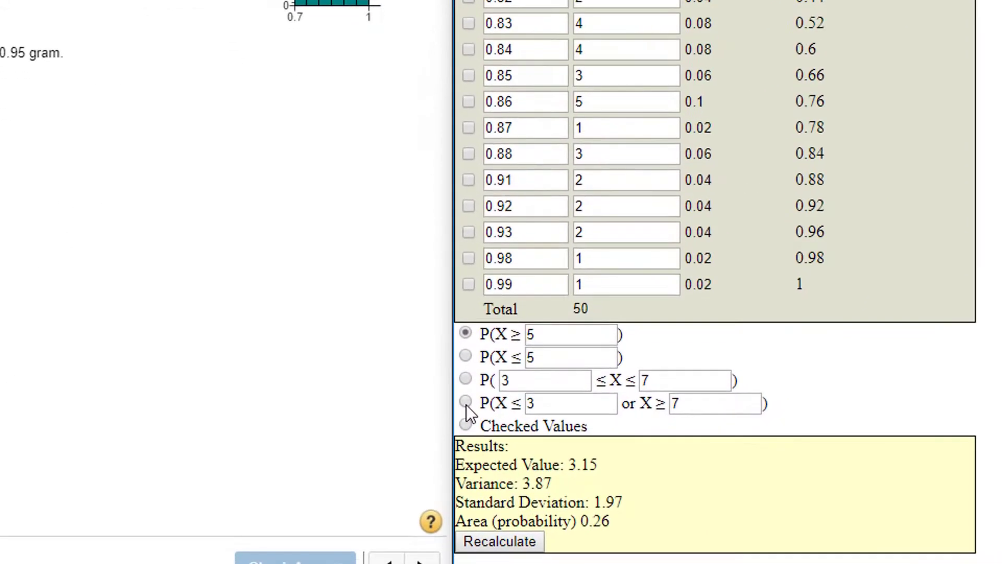
Compute P(0.71 ≤ X ≤ 0.95) = 0.96 and submit 96% for part (d)
click(466, 402)
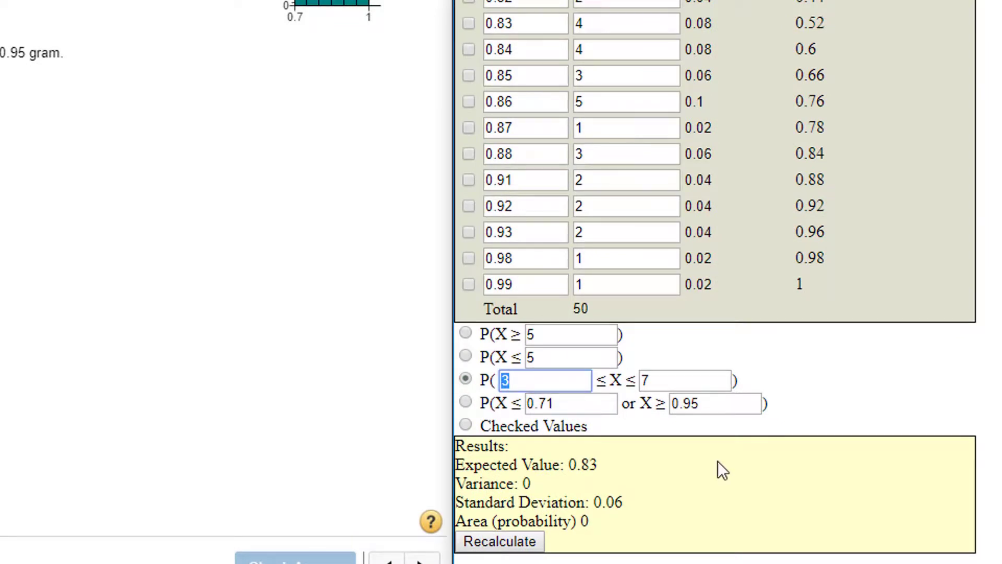
text(0.71)
key(Tab)
text(0.)
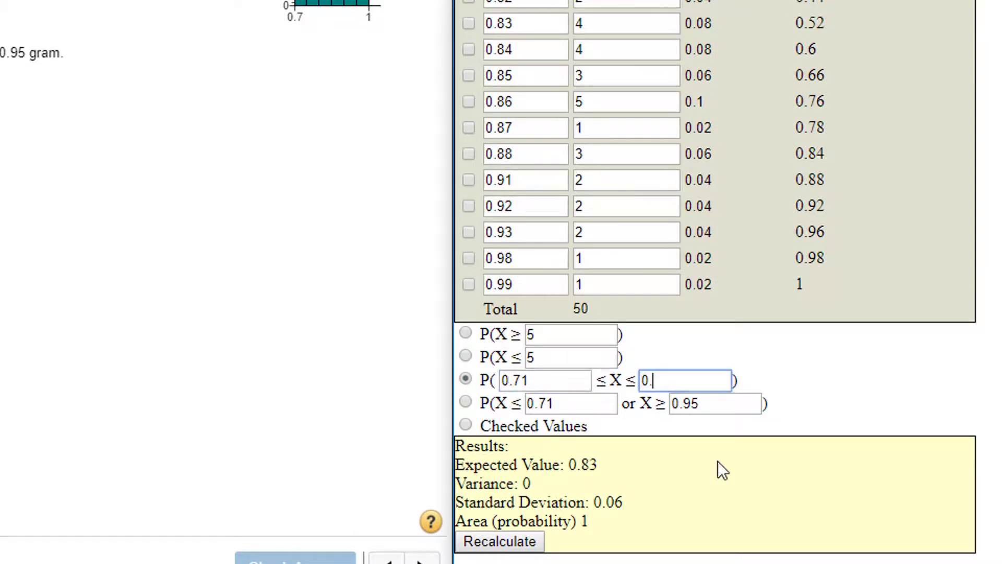
text(95)
key(Tab)
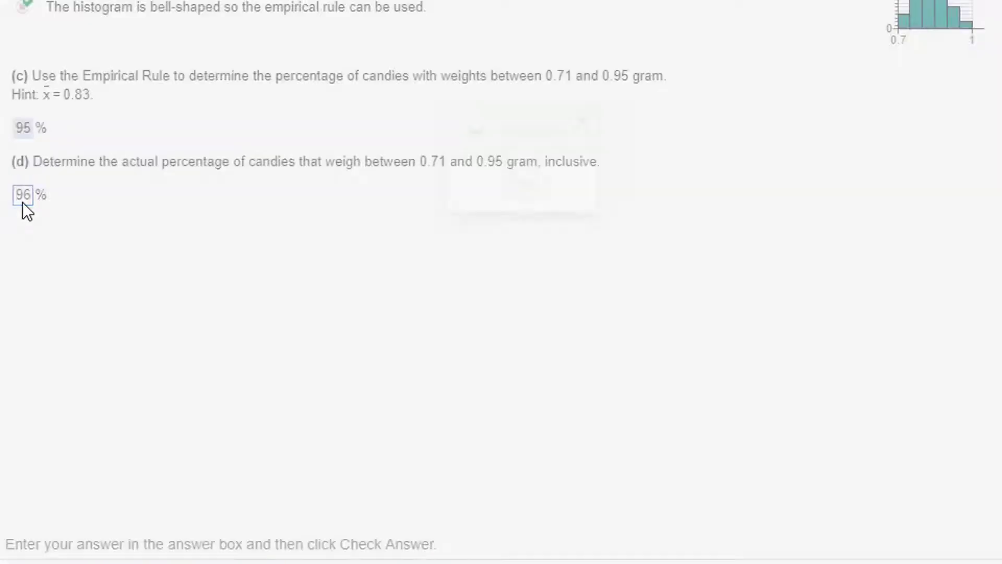
key(Return)
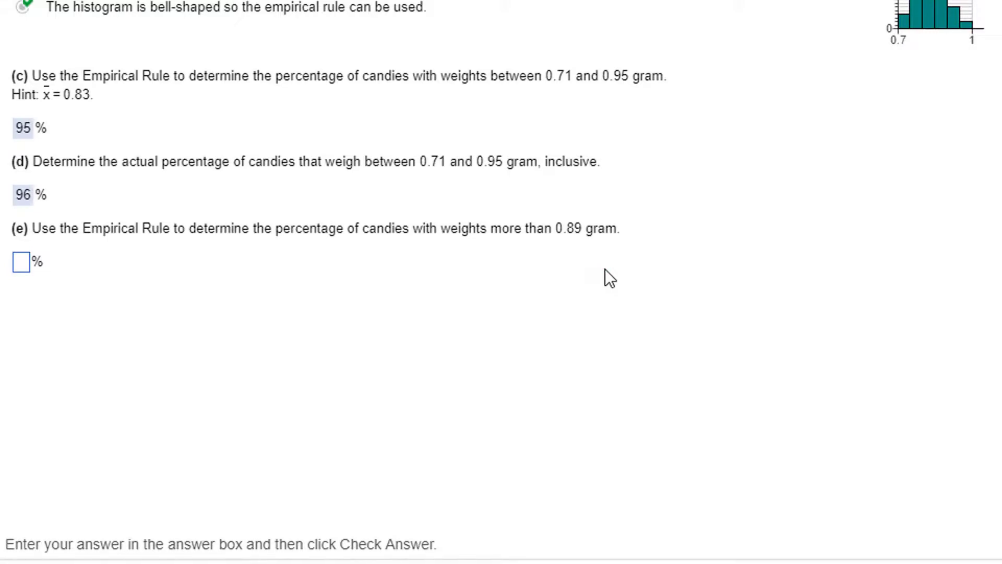
Calculate 0.89 − 0.83 and the upper tail (1 − .68)/2 = 0.16, entering 16 in part (e)
key(alt+Tab)
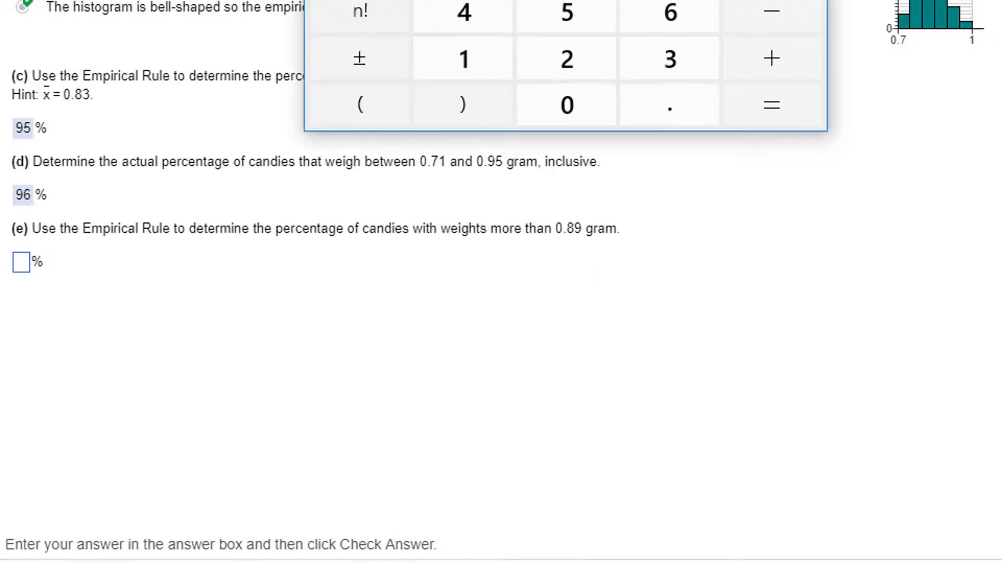
drag(555, 0, 906, 0)
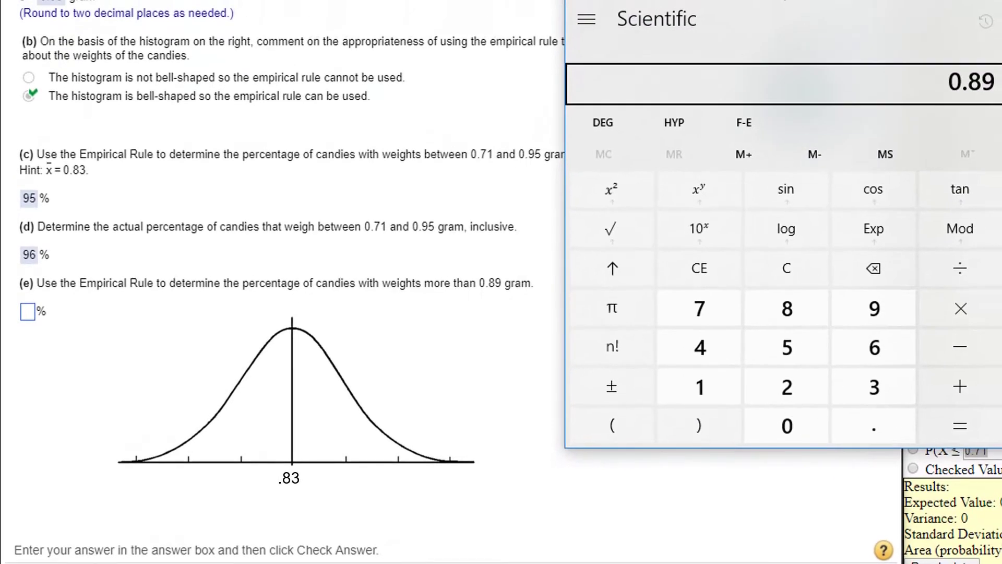
text(-0.83)
key(Return)
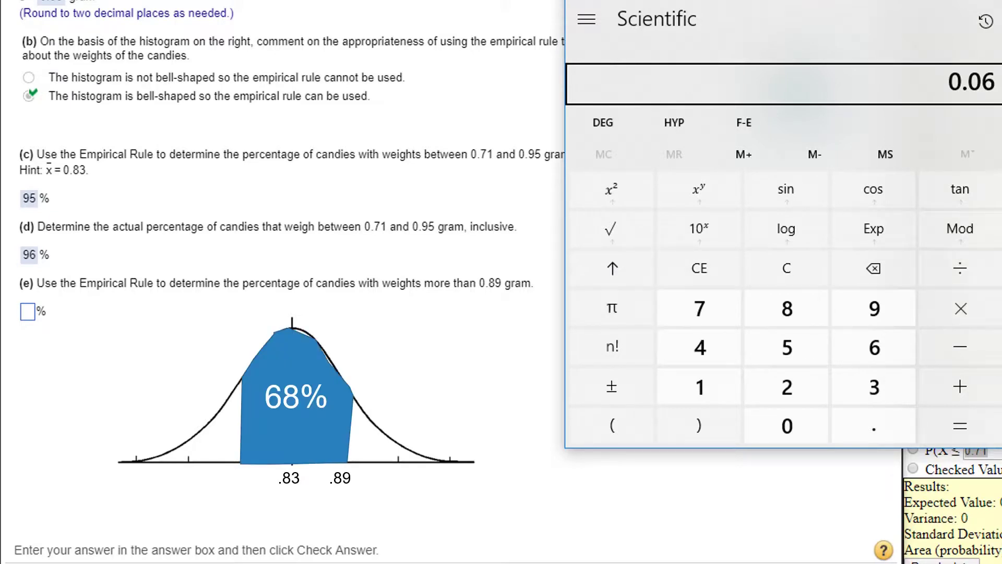
text(1-.68)
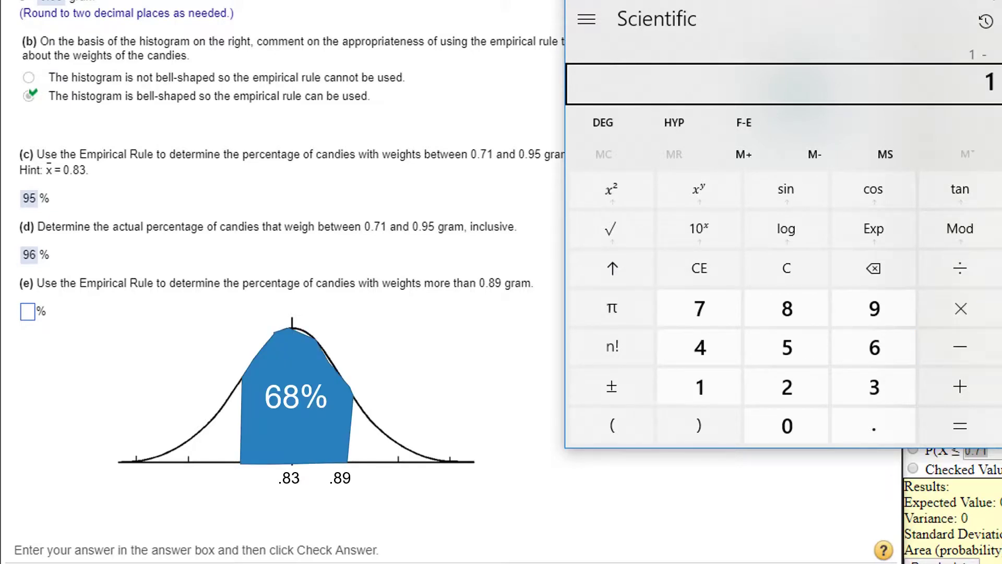
key(Return)
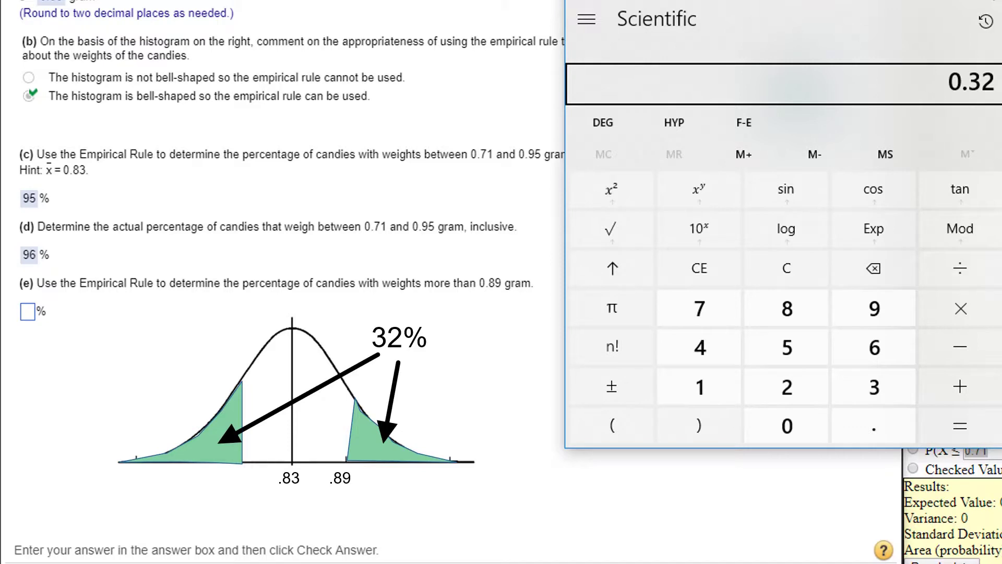
text(/2)
key(Return)
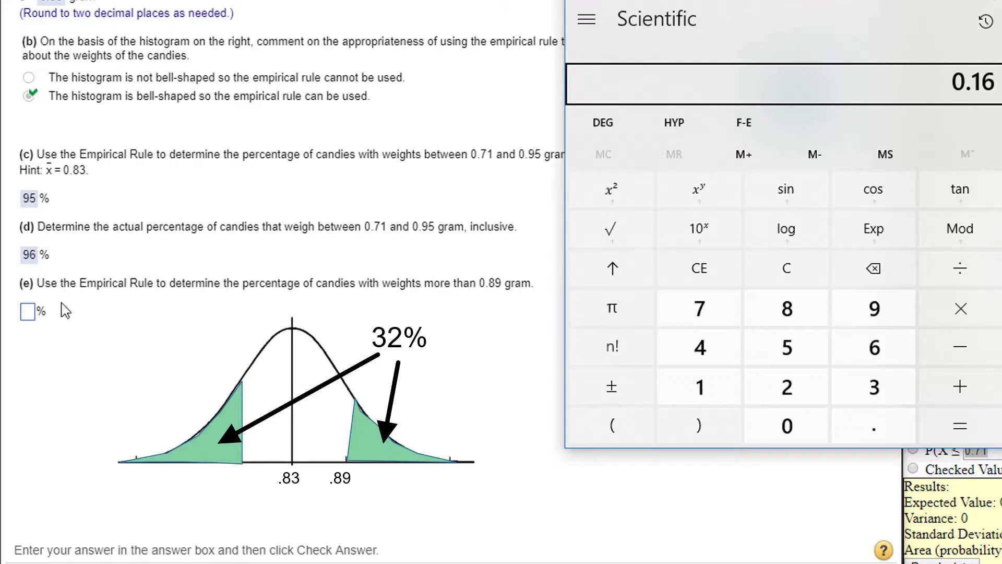
click(30, 313)
text(16)
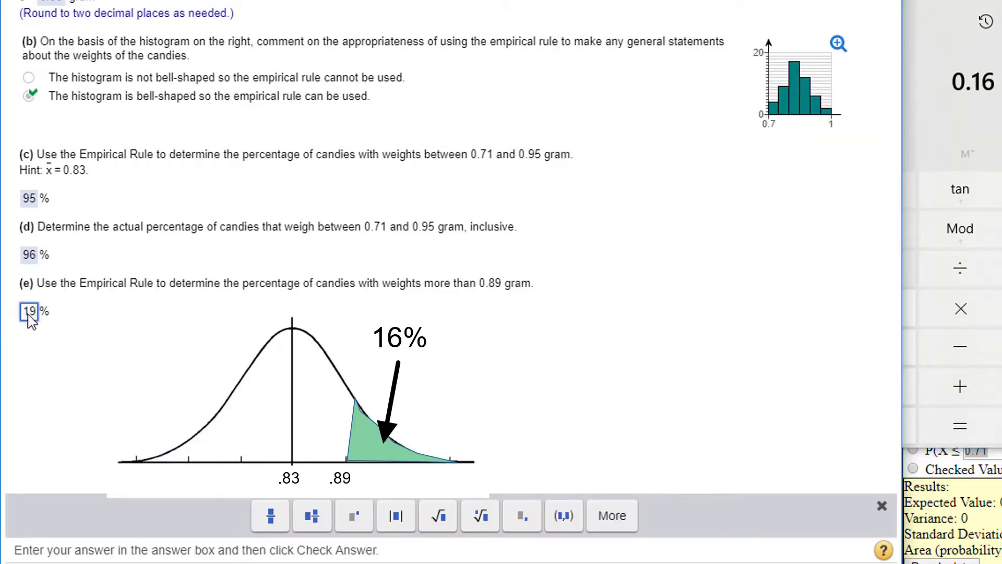
Submit 16% for part (e), then set the calculator's P(X ≥ x) bound to .89
key(Return)
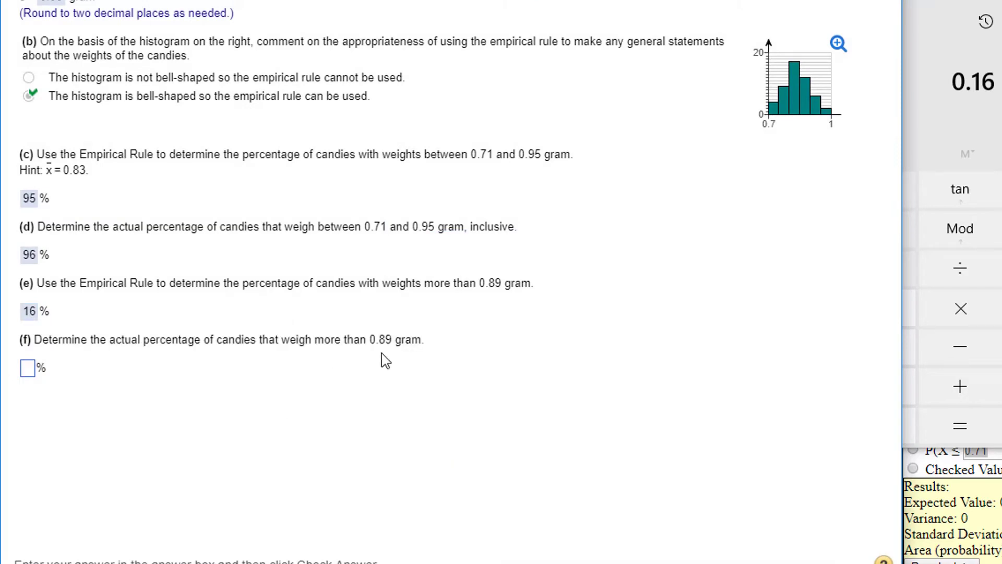
key(alt+Tab)
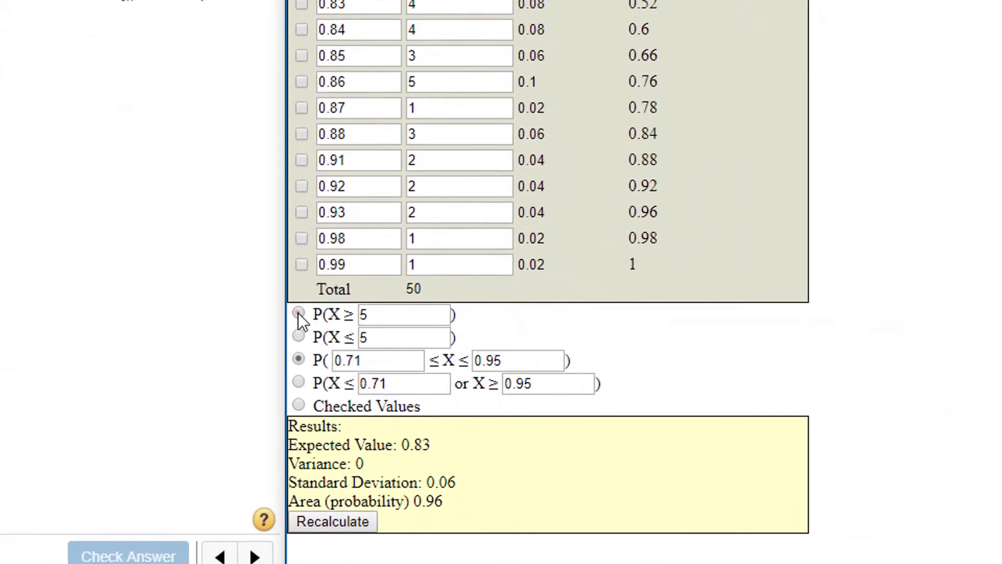
click(912, 391)
double_click(401, 314)
text(.89)
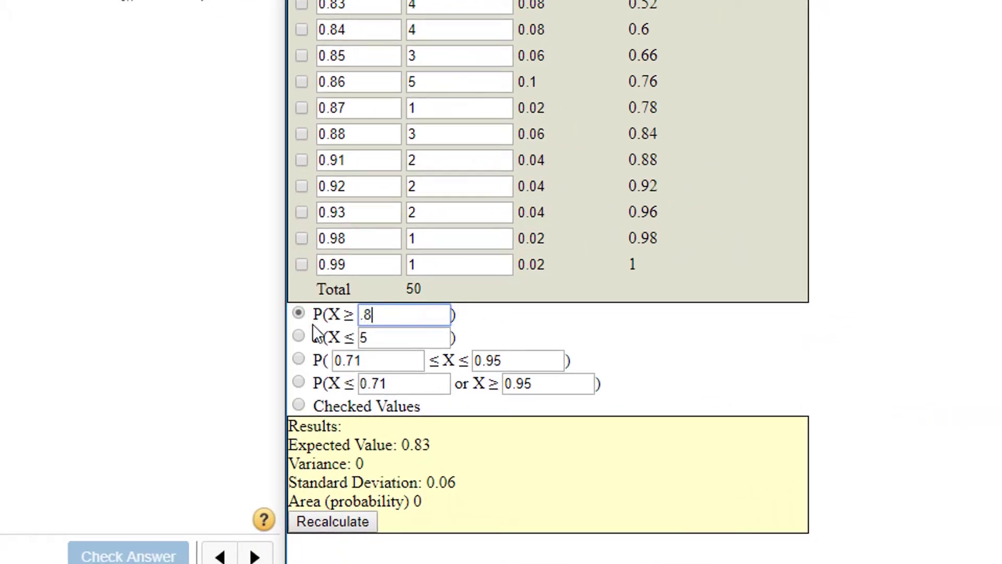